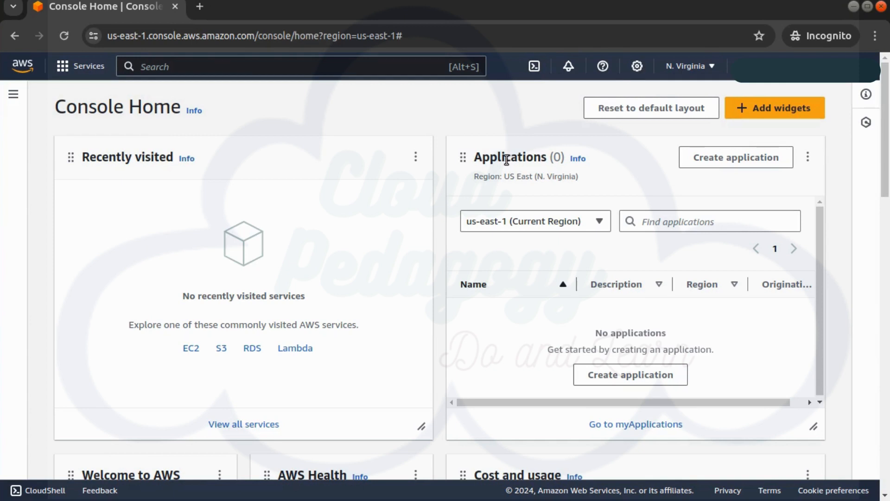
Find the S3 service in the console by searching for "s3" and open it.
{"action": "left_click", "coordinate": [199, 69]}
{"action": "type", "text": "s3"}
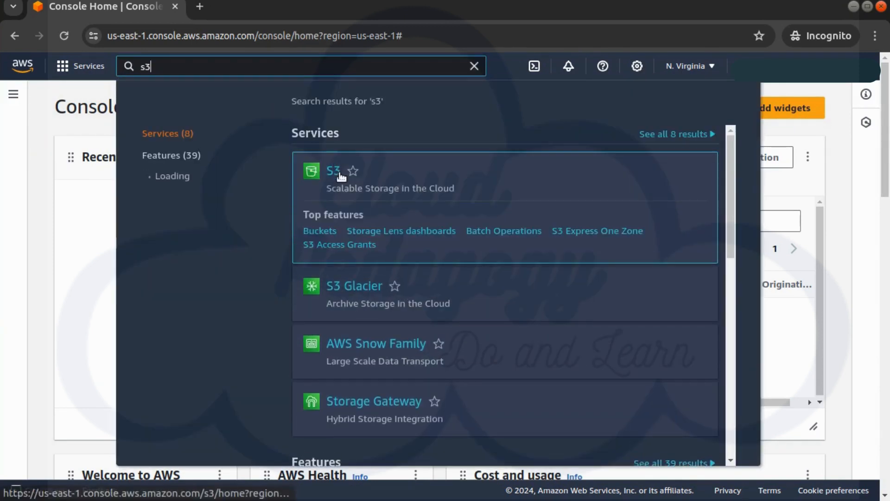
{"action": "left_click", "coordinate": [340, 174]}
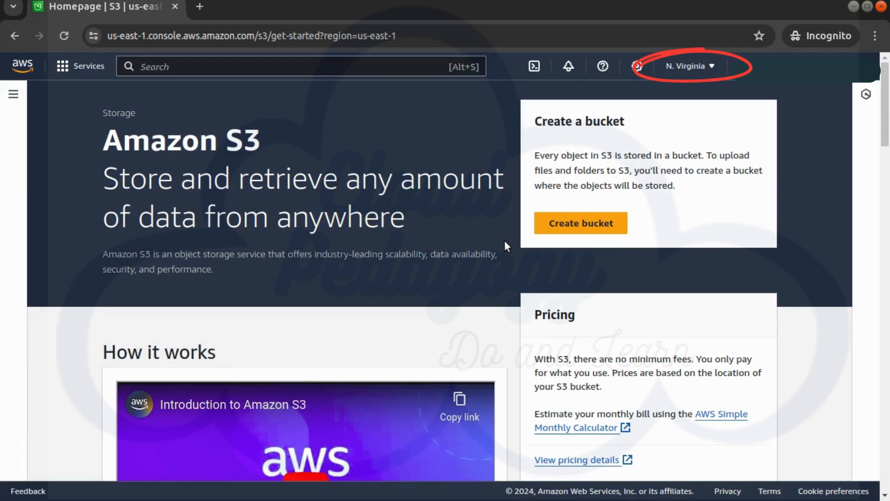
Create a general purpose bucket named cp-source-useast1 in US East (N. Virginia) with bucket versioning enabled.
{"action": "left_click", "coordinate": [566, 225]}
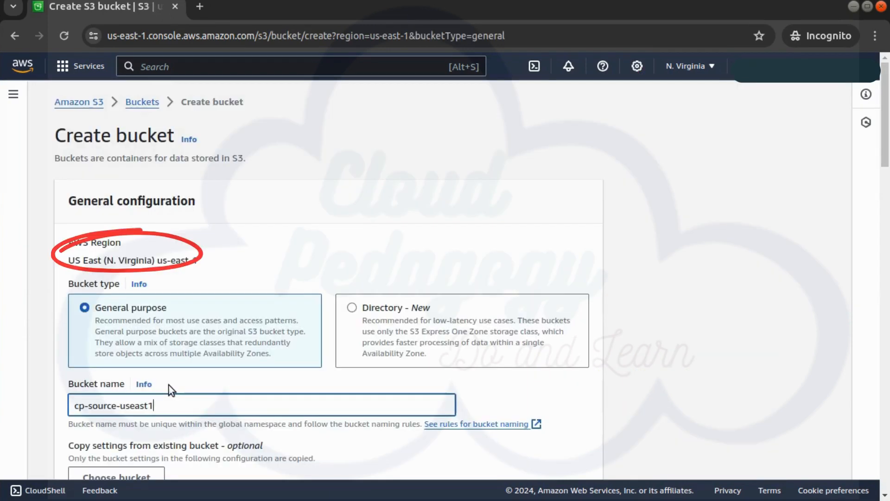
{"action": "scroll", "coordinate": [169, 385], "scroll_direction": "down", "scroll_amount": 7}
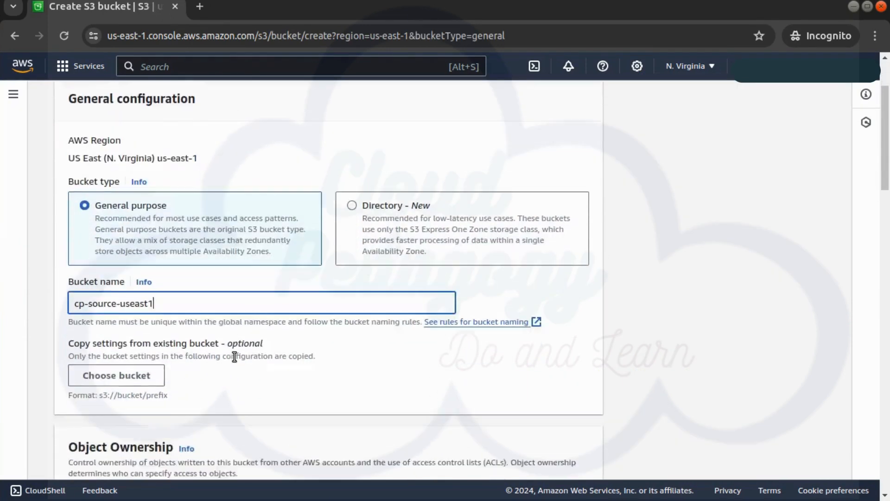
{"action": "scroll", "coordinate": [233, 361], "scroll_direction": "down", "scroll_amount": 12}
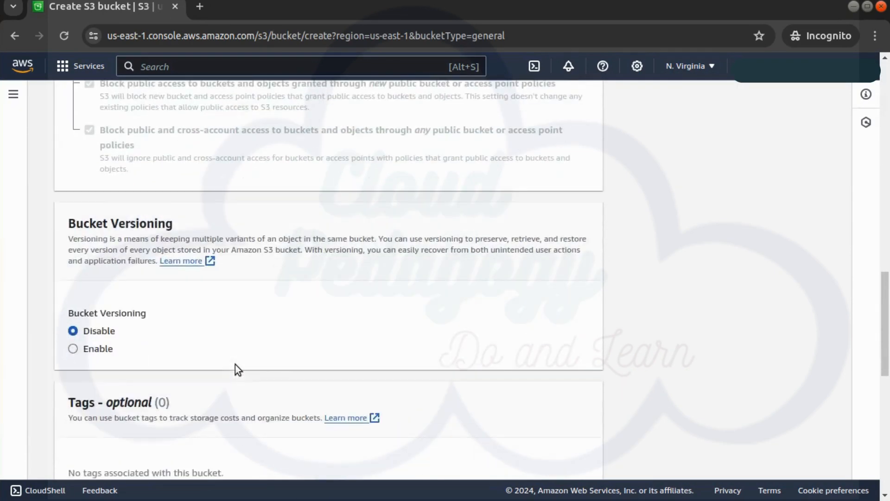
{"action": "left_click", "coordinate": [102, 268]}
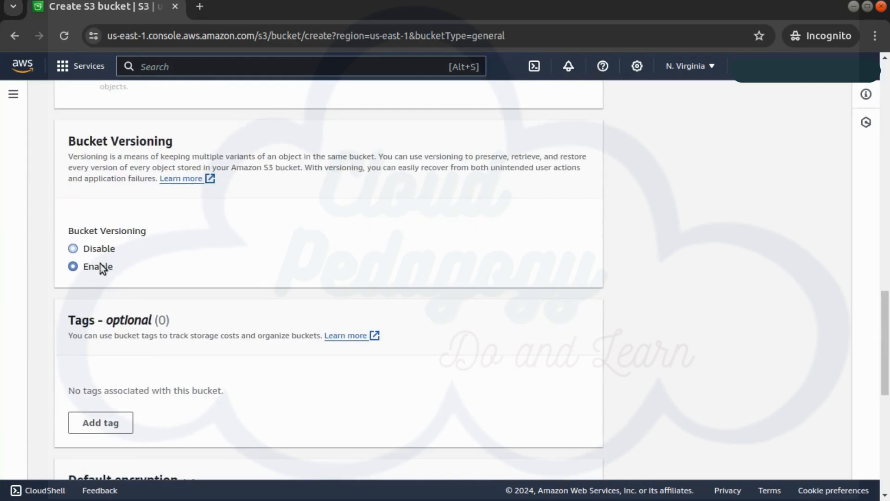
{"action": "scroll", "coordinate": [429, 328], "scroll_direction": "down", "scroll_amount": 8}
{"action": "left_click", "coordinate": [563, 457]}
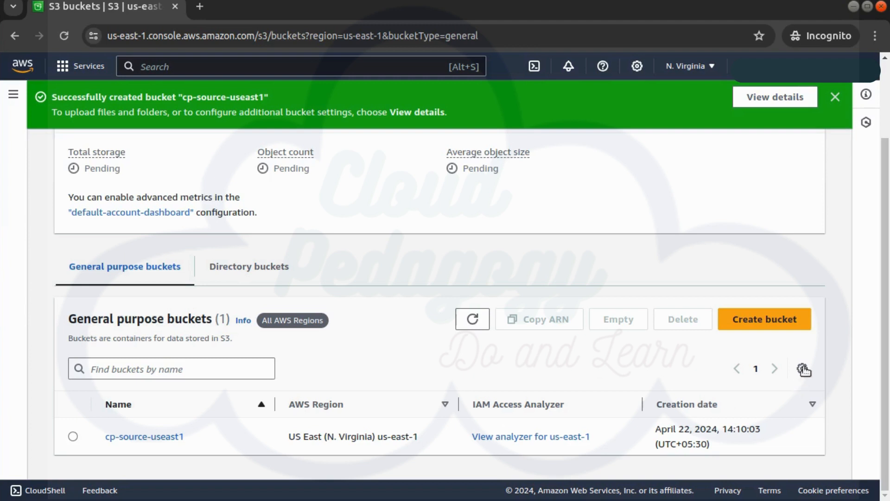
Start another bucket in the US West (Oregon) us-west-2 region and name it cp-destination-uswest2.
{"action": "left_click", "coordinate": [791, 326]}
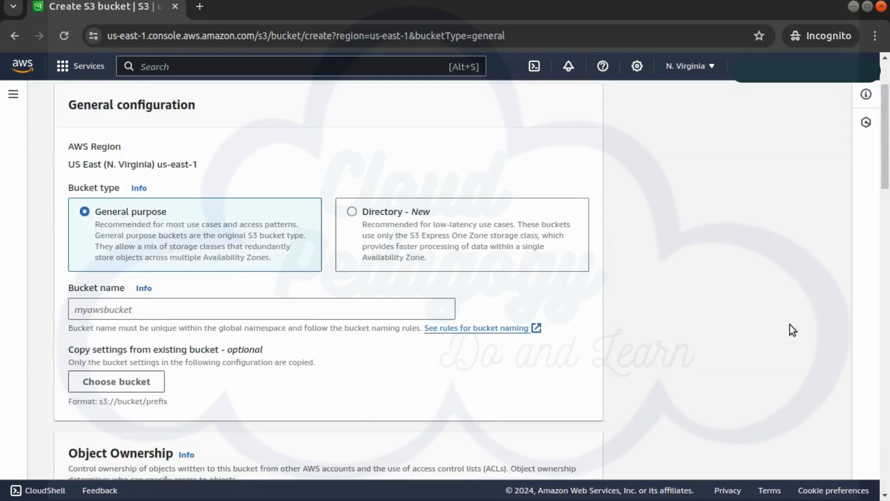
{"action": "left_click", "coordinate": [705, 68]}
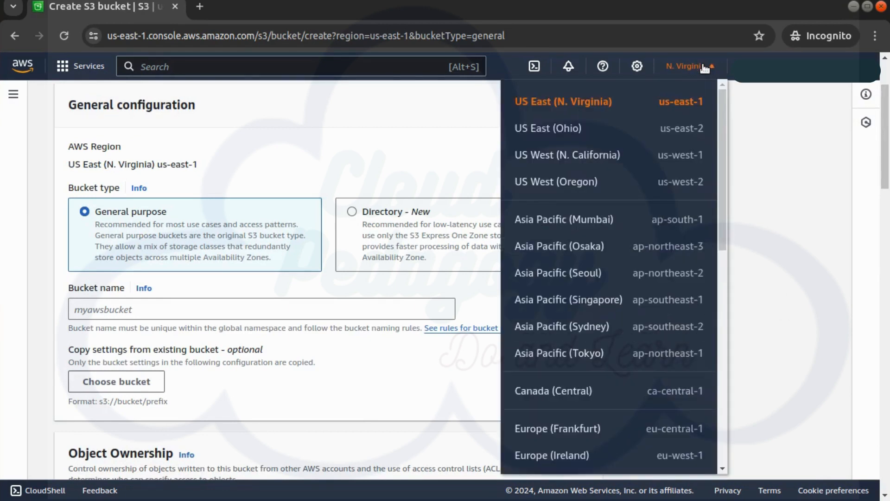
{"action": "left_click", "coordinate": [586, 184]}
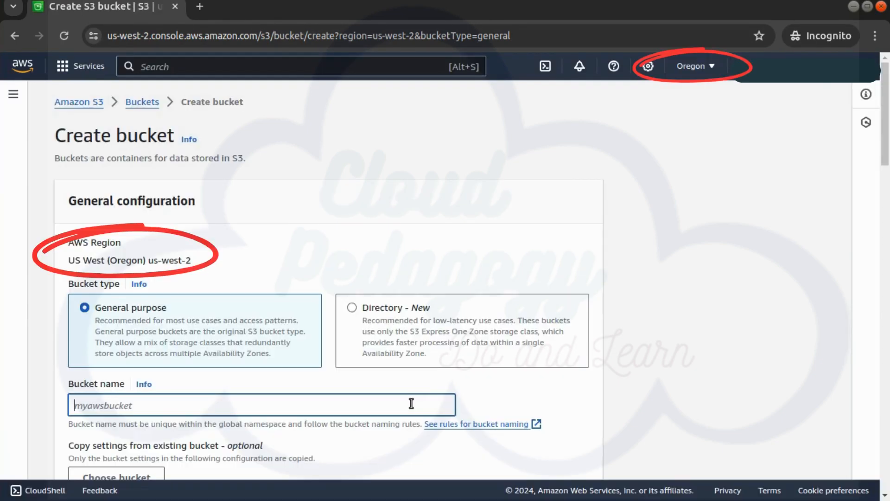
{"action": "type", "text": "cp-destination-uswest2"}
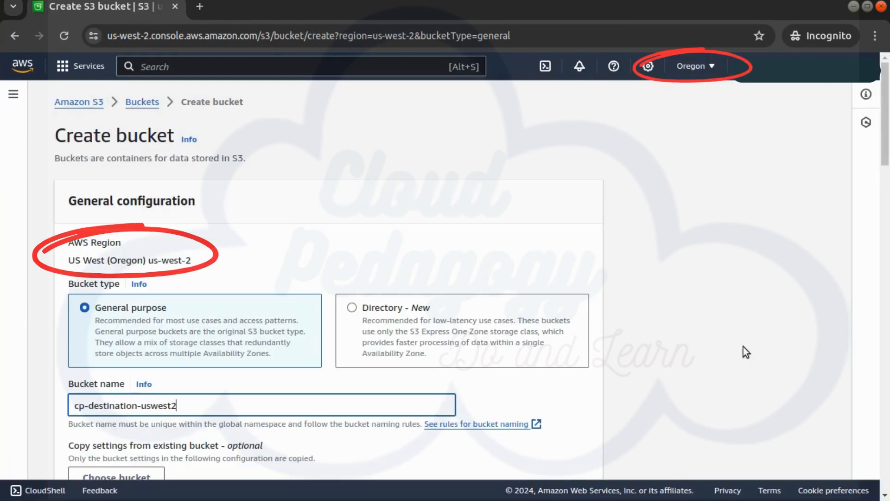
{"action": "left_click", "coordinate": [357, 416]}
Copy the settings for the new bucket from the existing bucket cp-source-useast1.
{"action": "scroll", "coordinate": [357, 416], "scroll_direction": "down", "scroll_amount": 10}
{"action": "scroll", "coordinate": [232, 325], "scroll_direction": "up", "scroll_amount": 7}
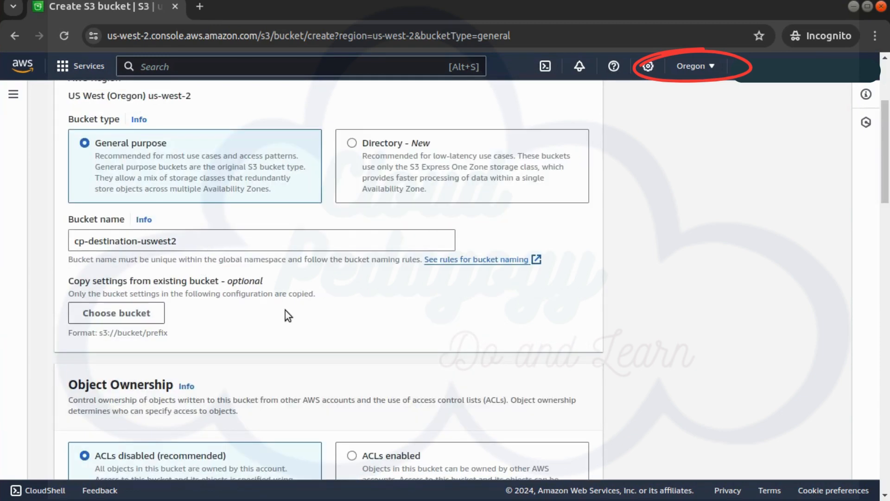
{"action": "left_click", "coordinate": [134, 323]}
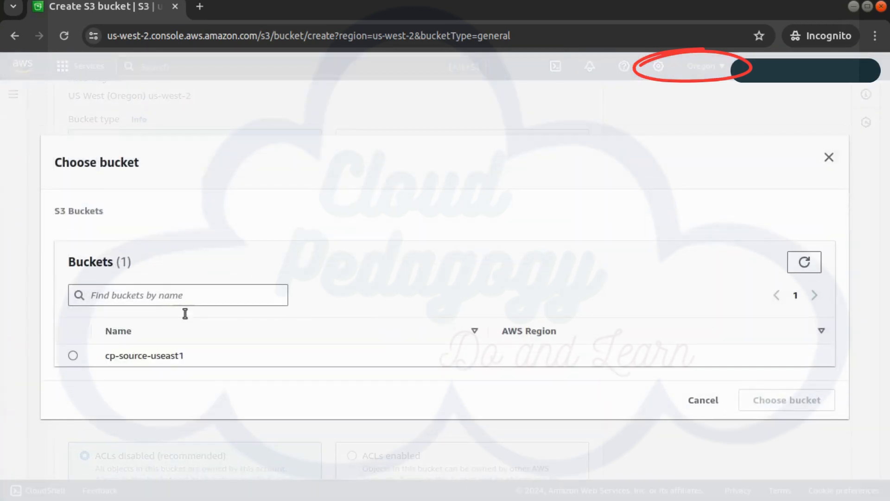
{"action": "left_click", "coordinate": [75, 359]}
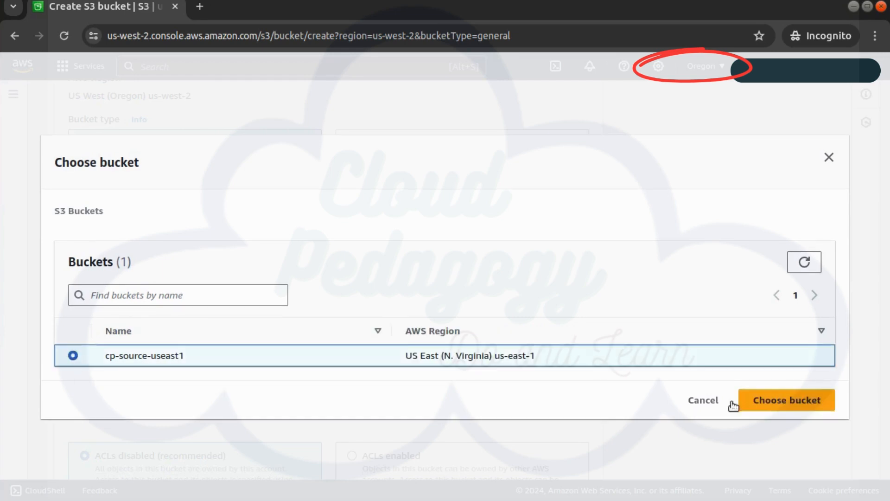
{"action": "left_click", "coordinate": [787, 400]}
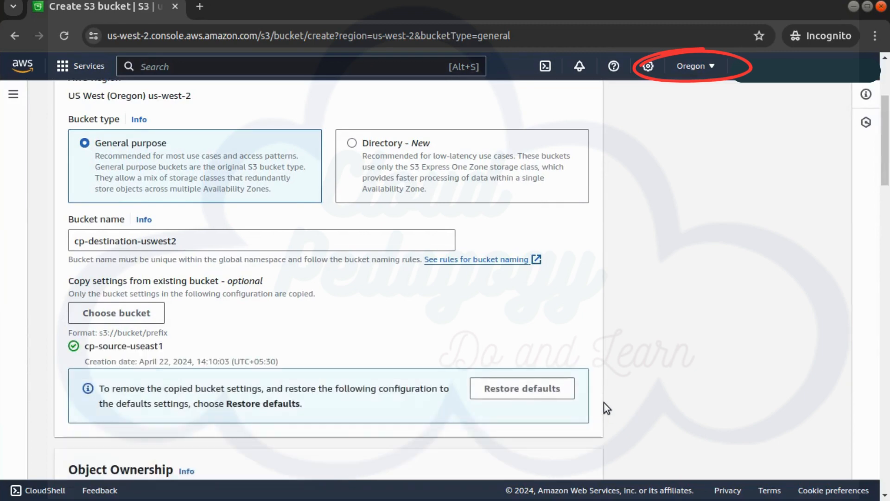
Enable bucket versioning for cp-destination-uswest2 and create the bucket.
{"action": "scroll", "coordinate": [517, 347], "scroll_direction": "down", "scroll_amount": 8}
{"action": "scroll", "coordinate": [409, 319], "scroll_direction": "up", "scroll_amount": 5}
{"action": "scroll", "coordinate": [127, 353], "scroll_direction": "down", "scroll_amount": 10}
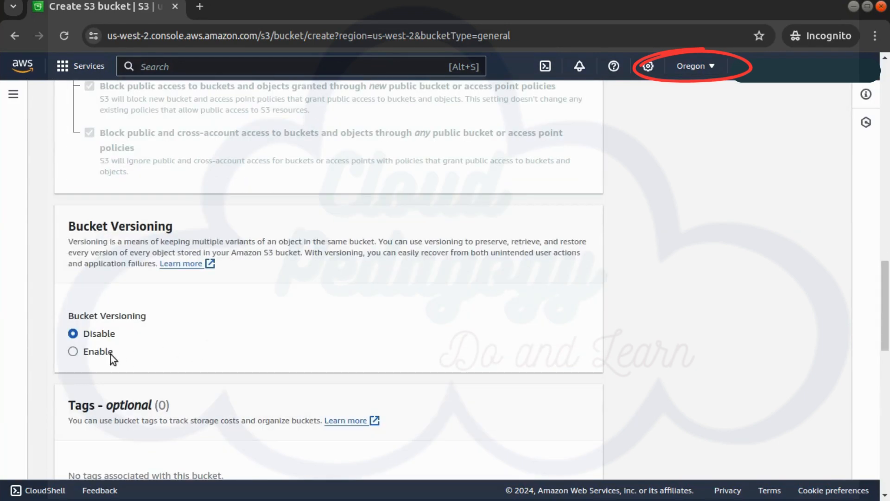
{"action": "left_click", "coordinate": [110, 354]}
{"action": "scroll", "coordinate": [584, 359], "scroll_direction": "down", "scroll_amount": 5}
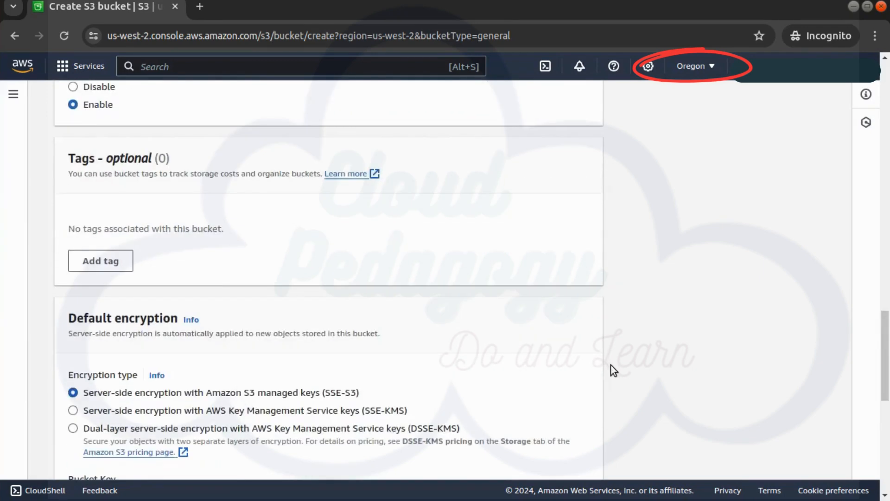
{"action": "scroll", "coordinate": [610, 364], "scroll_direction": "down", "scroll_amount": 6}
{"action": "scroll", "coordinate": [613, 366], "scroll_direction": "down", "scroll_amount": 3}
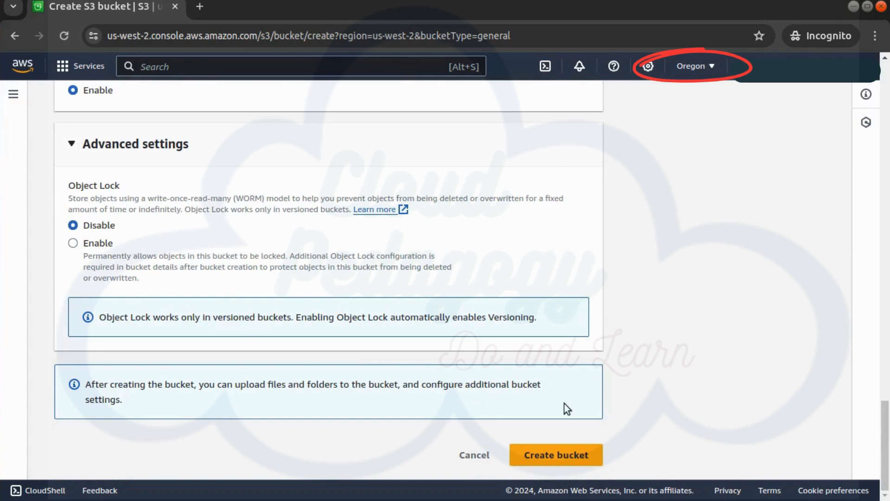
{"action": "left_click", "coordinate": [570, 457]}
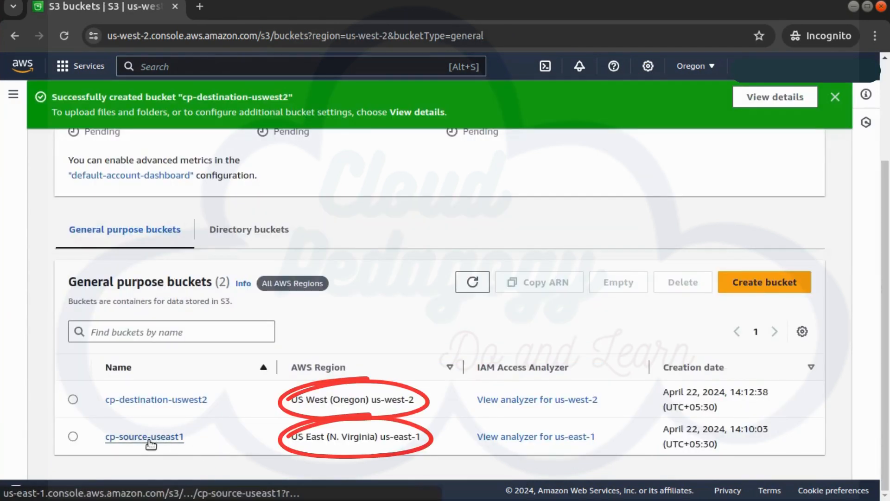
Open the cp-source-useast1 bucket and start creating a replication rule in its management settings.
{"action": "left_click", "coordinate": [151, 438]}
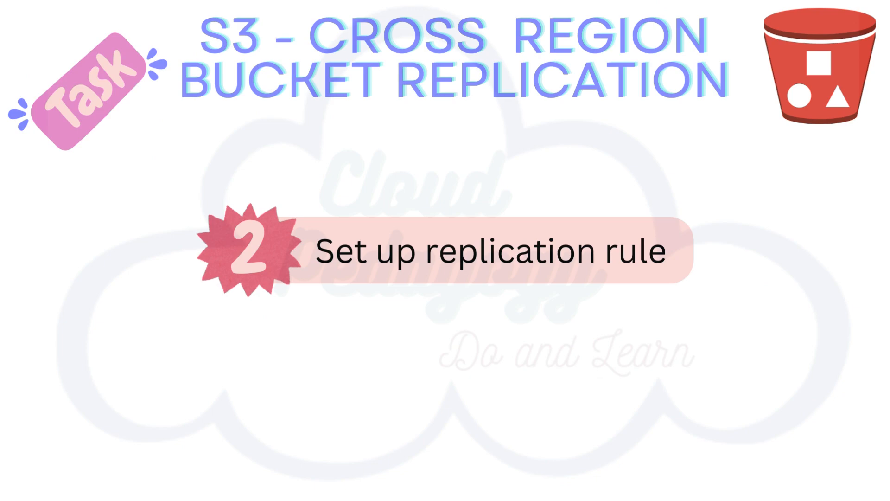
{"action": "left_click", "coordinate": [151, 441]}
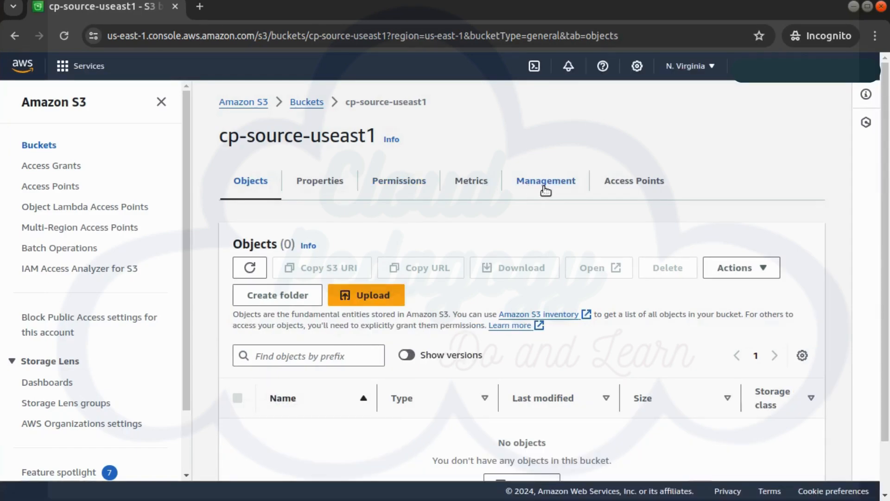
{"action": "left_click", "coordinate": [546, 183]}
{"action": "scroll", "coordinate": [590, 311], "scroll_direction": "down", "scroll_amount": 7}
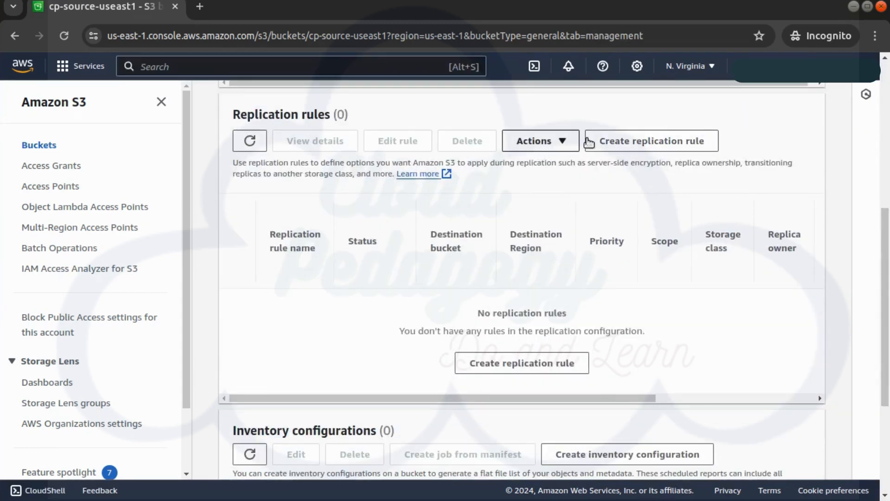
{"action": "left_click", "coordinate": [599, 141]}
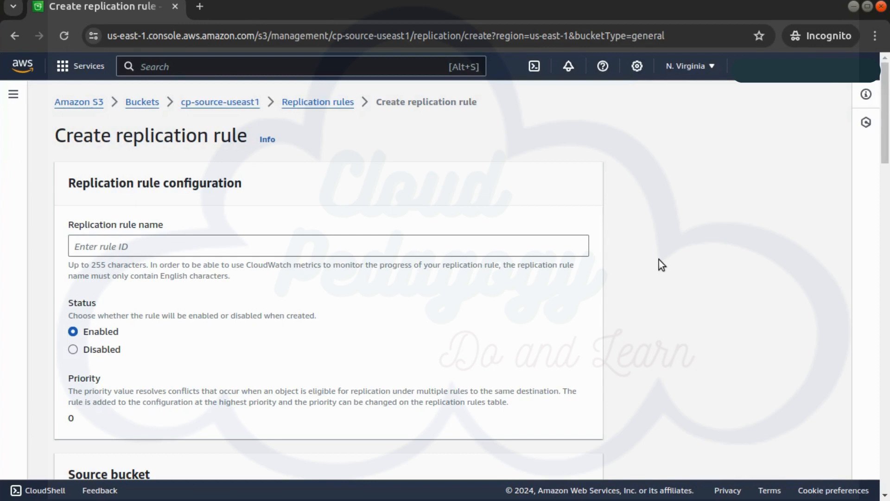
Name the replication rule cp-CrossRegionReplication and apply it to all objects in the source bucket.
{"action": "left_click", "coordinate": [205, 244]}
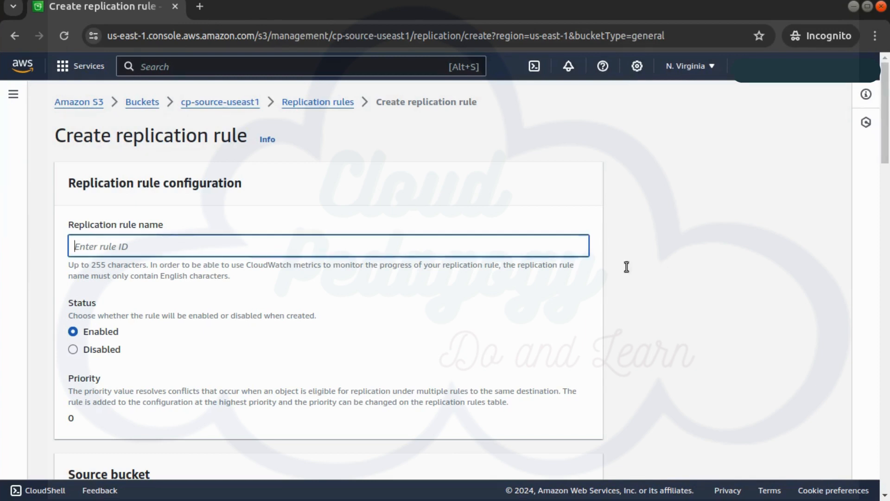
{"action": "type", "text": "cp-CrossRegionReplication"}
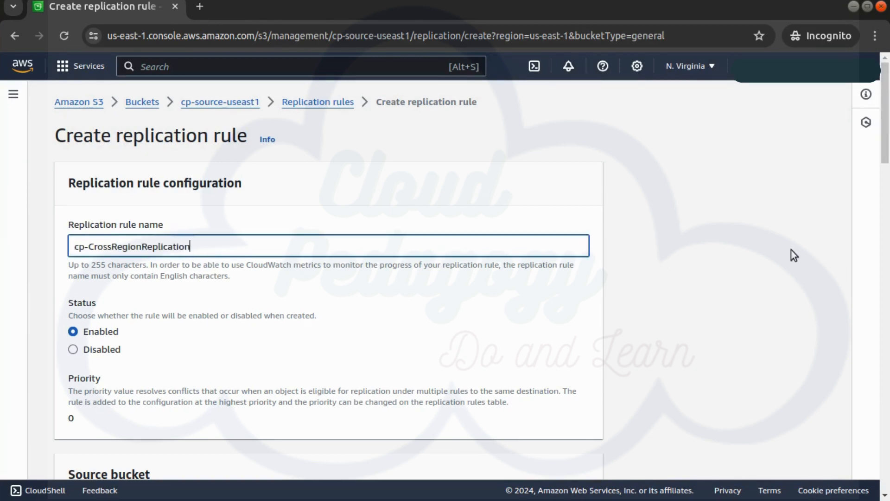
{"action": "scroll", "coordinate": [713, 236], "scroll_direction": "down", "scroll_amount": 10}
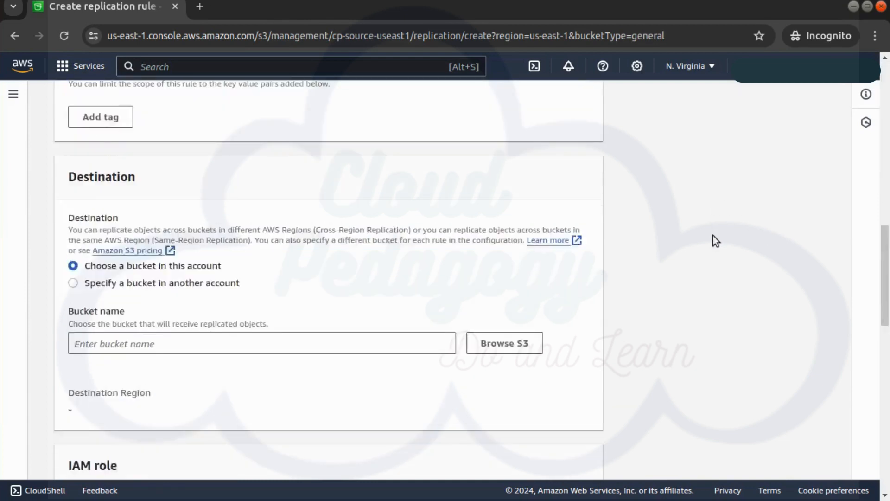
{"action": "scroll", "coordinate": [714, 235], "scroll_direction": "up", "scroll_amount": 10}
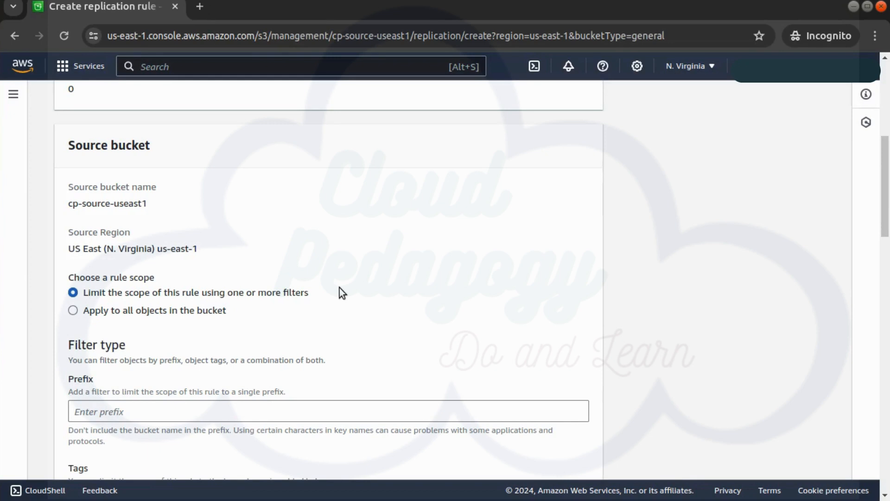
{"action": "left_click", "coordinate": [130, 315]}
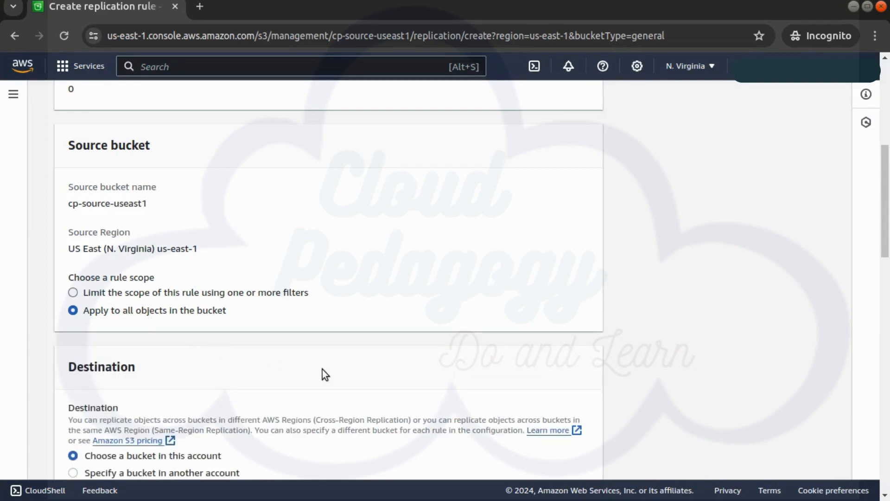
Choose cp-destination-uswest2 in this account as the replication rule's destination bucket.
{"action": "scroll", "coordinate": [325, 373], "scroll_direction": "down", "scroll_amount": 5}
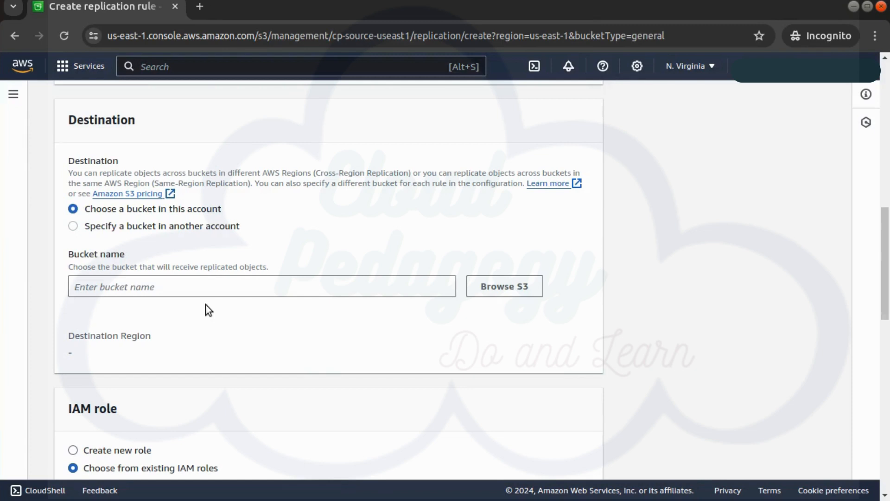
{"action": "left_click", "coordinate": [513, 294]}
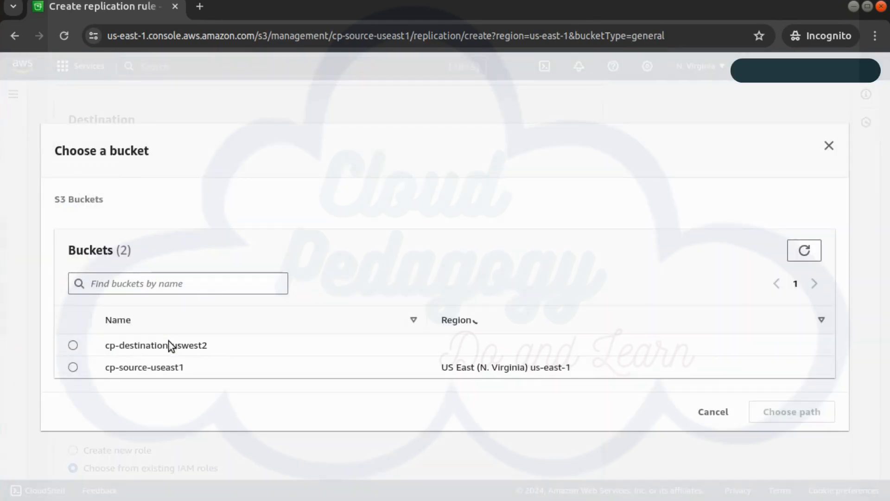
{"action": "left_click", "coordinate": [72, 344]}
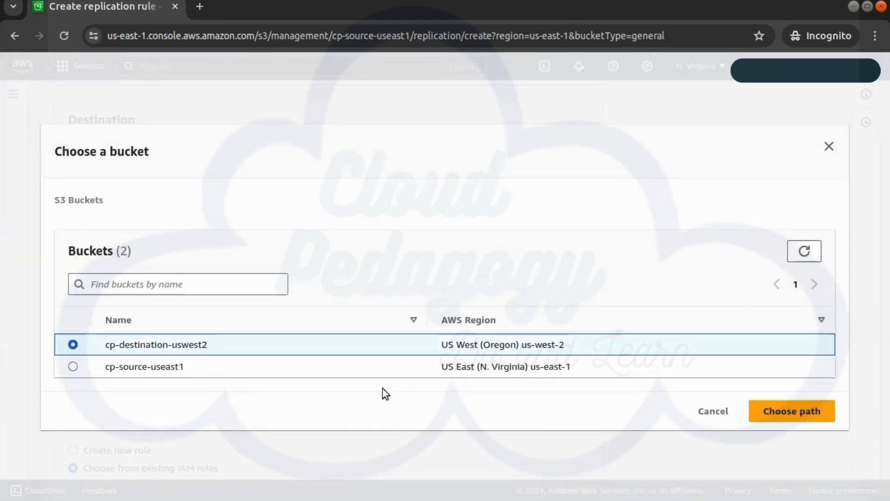
{"action": "left_click", "coordinate": [802, 417]}
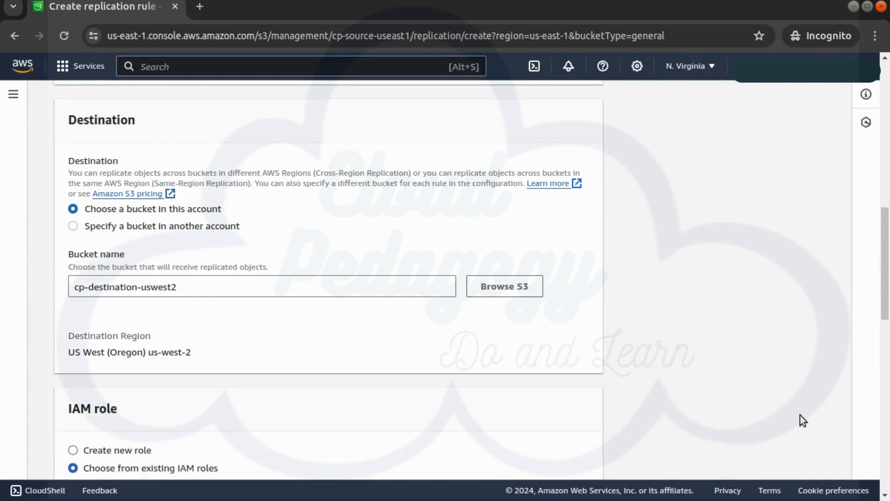
Set the replication rule to create a new IAM role.
{"action": "scroll", "coordinate": [605, 405], "scroll_direction": "down", "scroll_amount": 3}
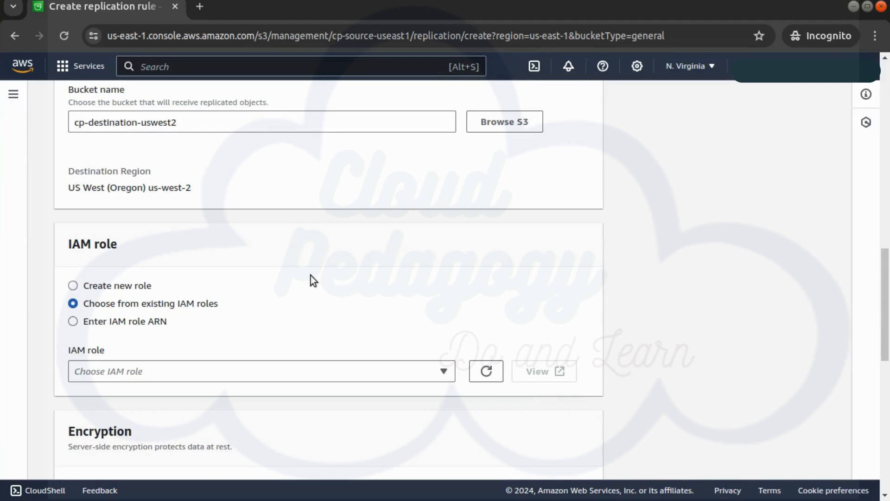
{"action": "left_click", "coordinate": [127, 288]}
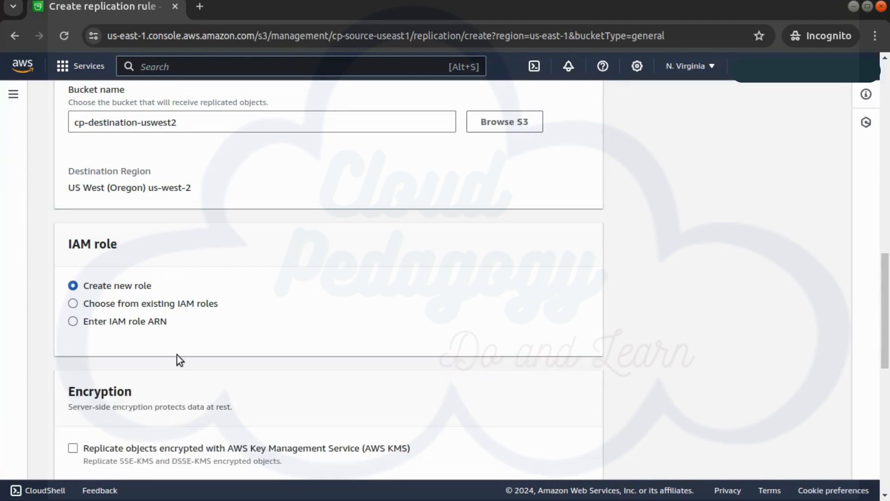
{"action": "scroll", "coordinate": [177, 355], "scroll_direction": "down", "scroll_amount": 3}
{"action": "scroll", "coordinate": [178, 355], "scroll_direction": "down", "scroll_amount": 6}
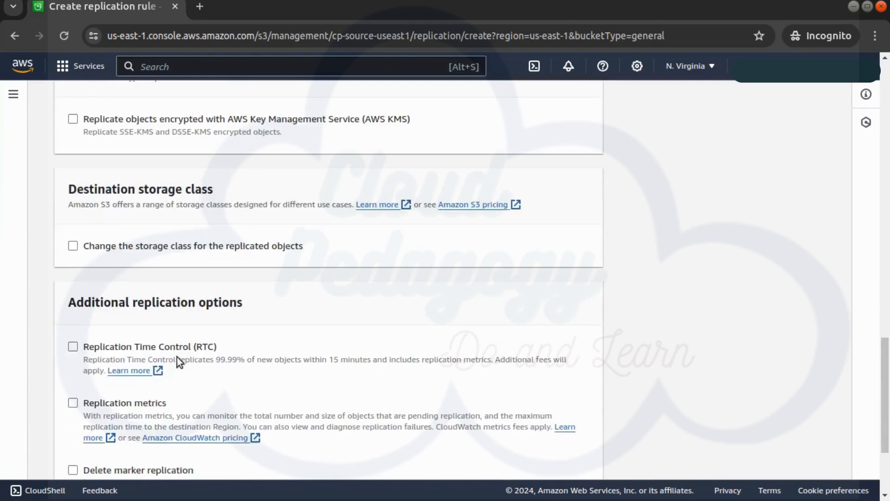
Save the replication rule and choose not to replicate existing objects.
{"action": "left_click", "coordinate": [602, 455]}
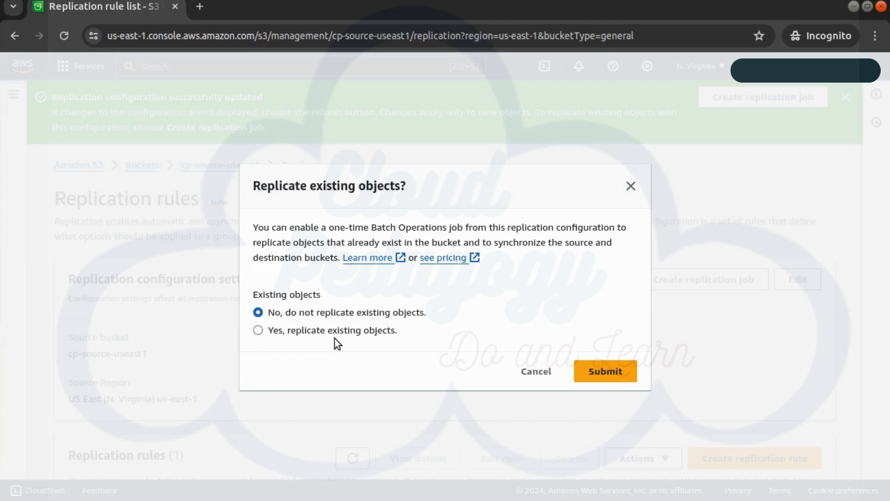
{"action": "left_click", "coordinate": [602, 376]}
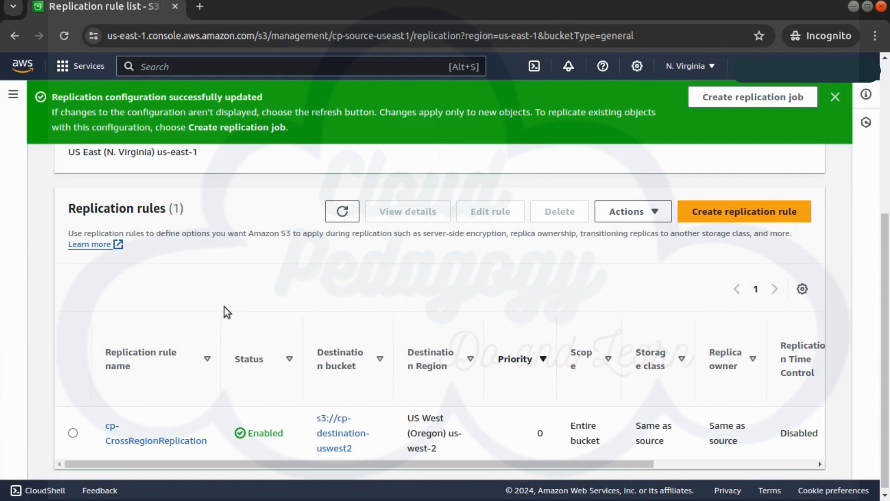
Upload Student2.jpeg, Student3.png, Student4.png and Student5.png from the Pictures folder to the cp-source-useast1 bucket.
{"action": "scroll", "coordinate": [224, 307], "scroll_direction": "up", "scroll_amount": 5}
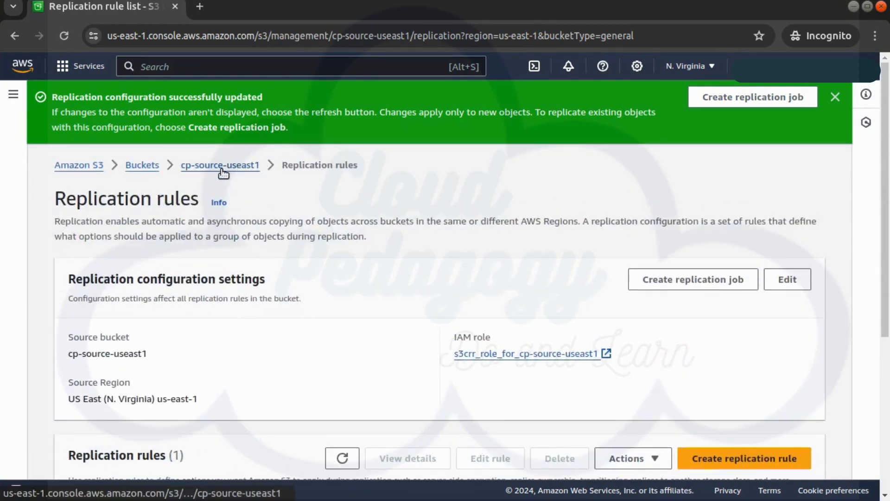
{"action": "left_click", "coordinate": [222, 167]}
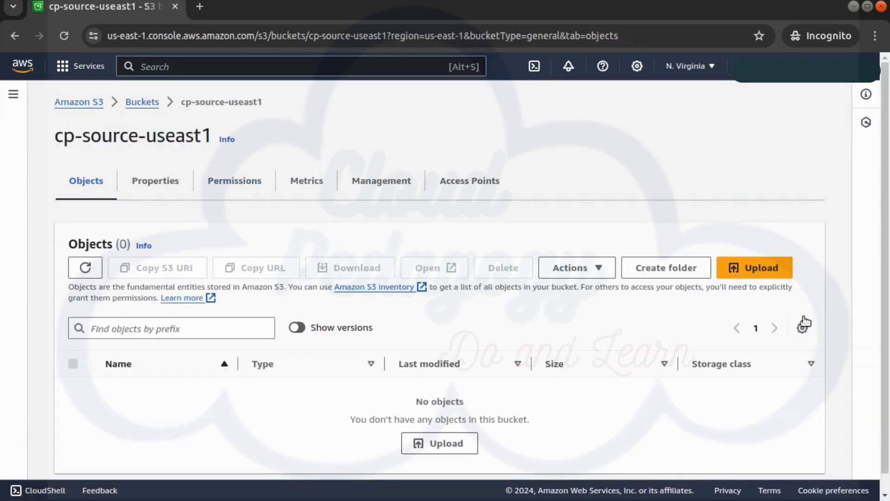
{"action": "left_click", "coordinate": [742, 278]}
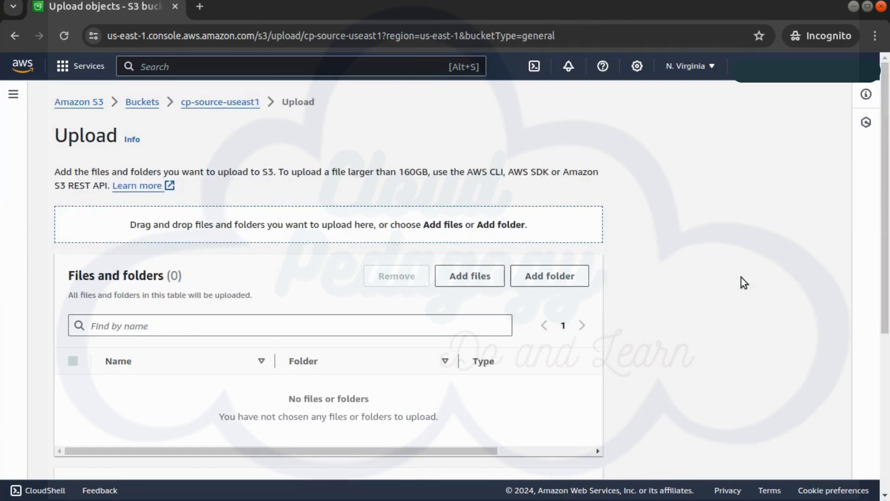
{"action": "left_click", "coordinate": [481, 286]}
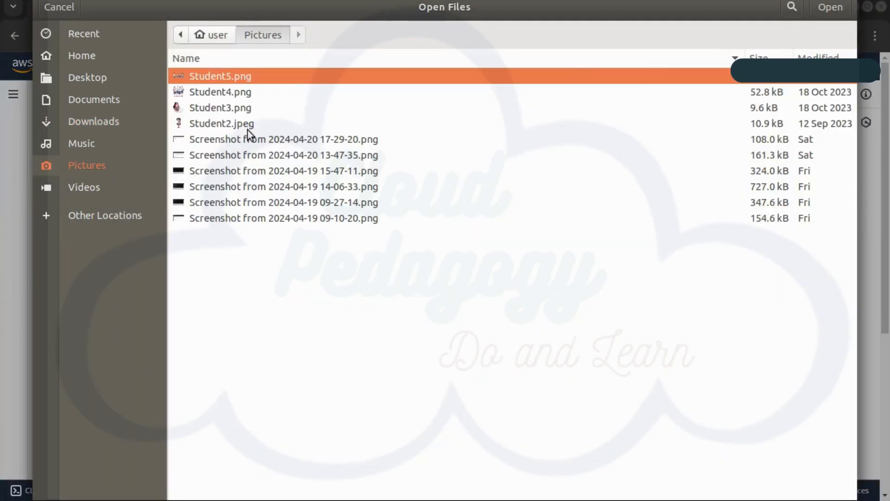
{"action": "left_click", "coordinate": [247, 123], "text": "shift"}
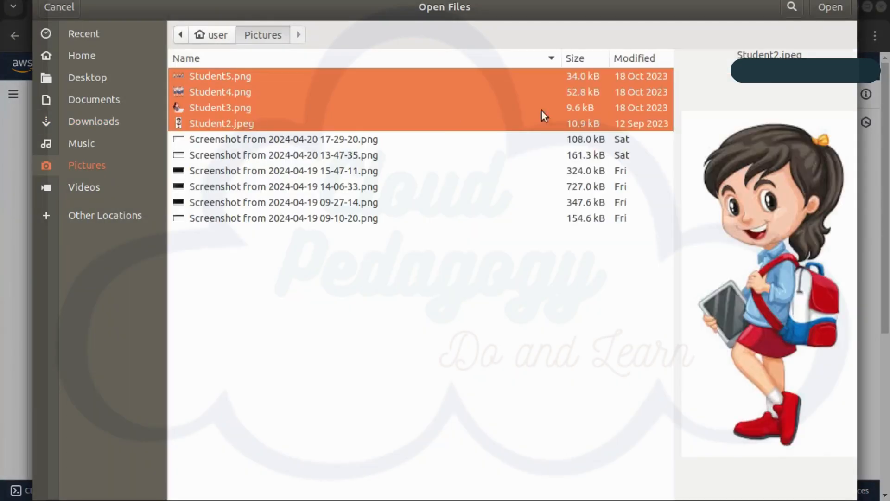
{"action": "left_click", "coordinate": [819, 8]}
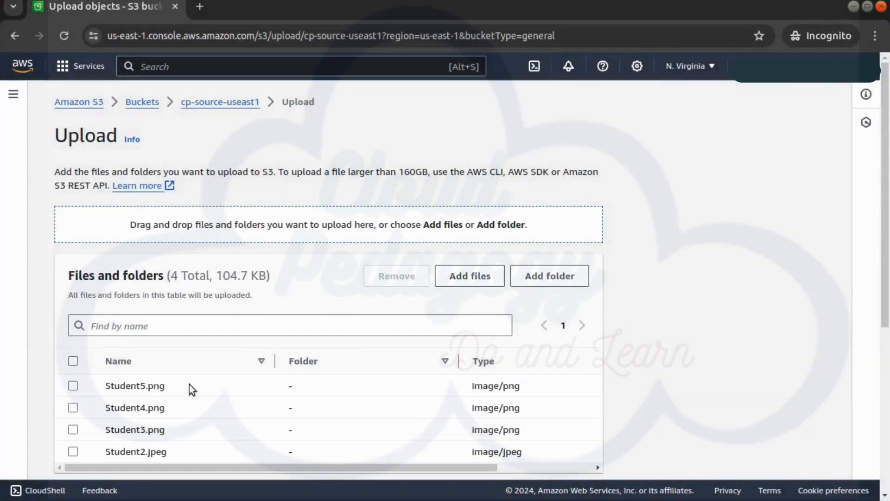
{"action": "scroll", "coordinate": [510, 371], "scroll_direction": "down", "scroll_amount": 4}
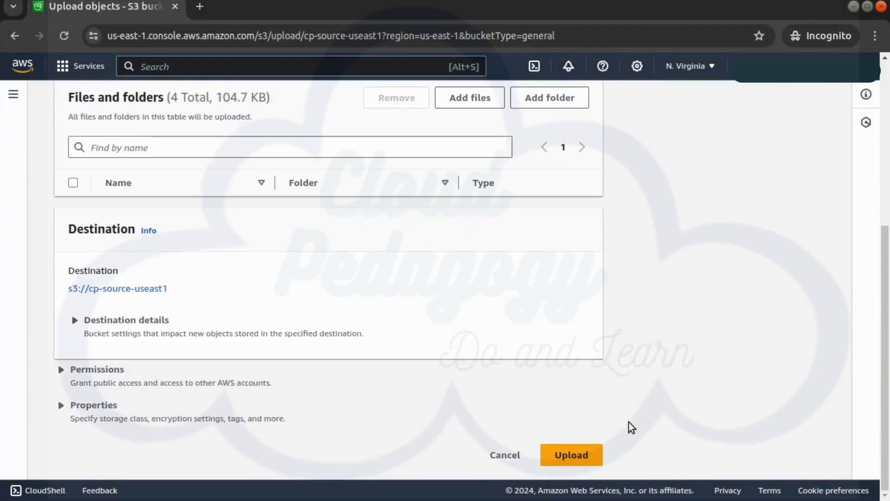
{"action": "left_click", "coordinate": [570, 463]}
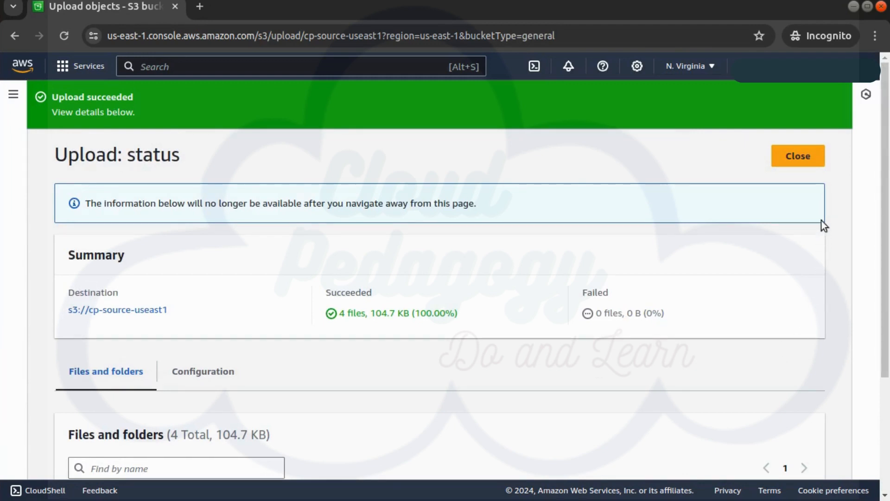
{"action": "left_click", "coordinate": [798, 157]}
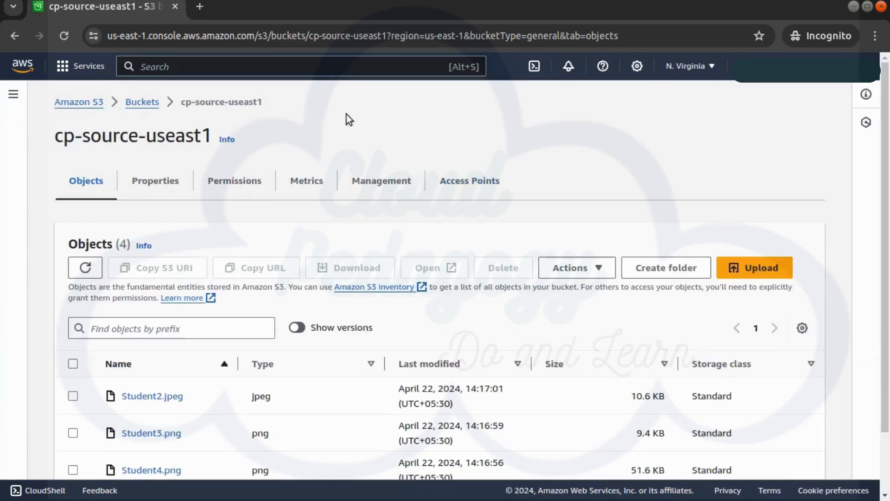
Open the bucket list in a separate browser tab and view the objects in cp-destination-uswest2.
{"action": "right_click", "coordinate": [149, 105]}
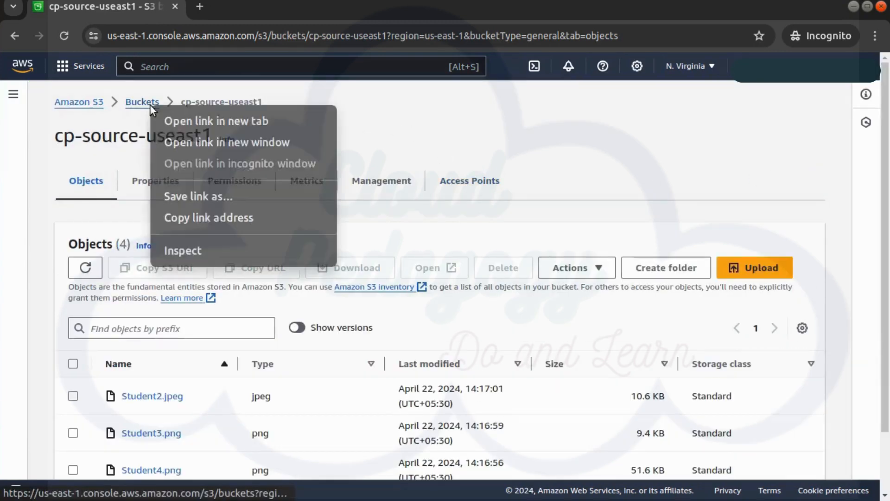
{"action": "left_click", "coordinate": [176, 121]}
{"action": "left_click", "coordinate": [238, 6]}
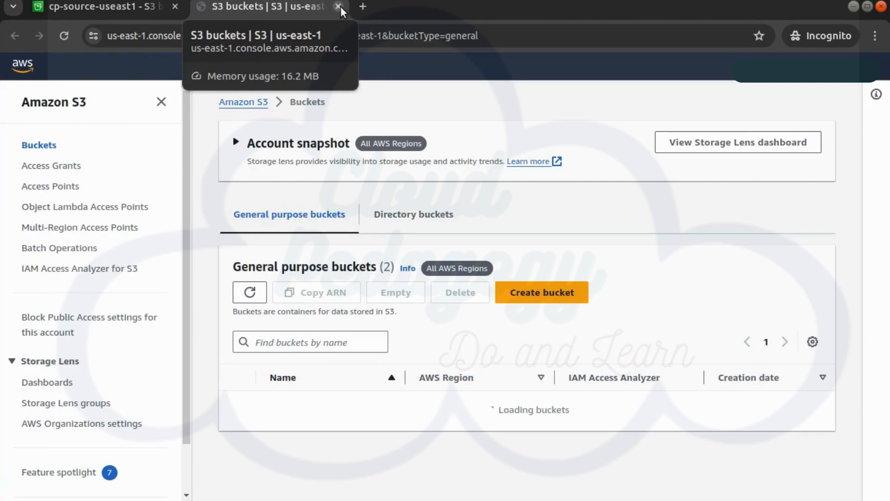
{"action": "scroll", "coordinate": [357, 403], "scroll_direction": "down", "scroll_amount": 5}
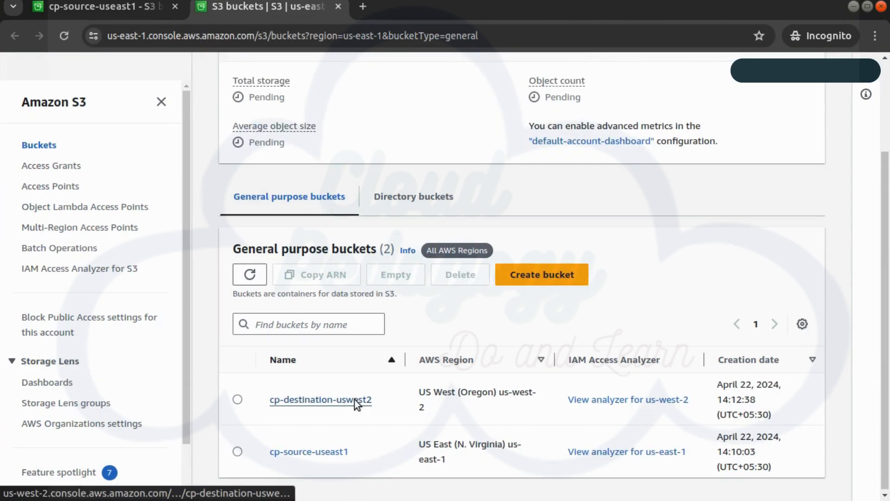
{"action": "left_click", "coordinate": [354, 399]}
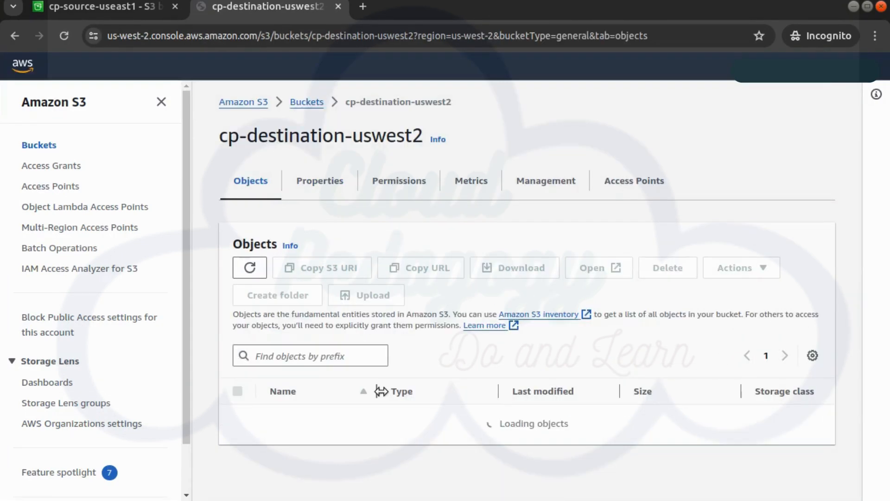
{"action": "scroll", "coordinate": [458, 436], "scroll_direction": "down", "scroll_amount": 3}
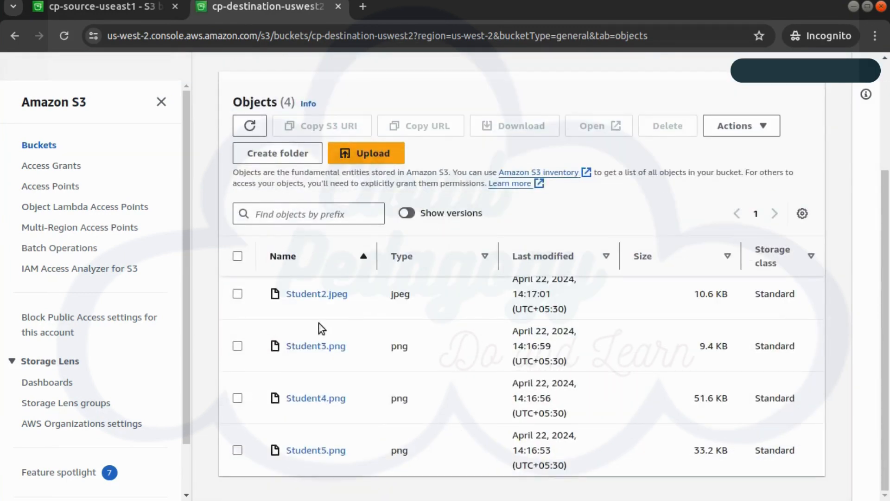
Compare the object lists of cp-source-useast1 and cp-destination-uswest2 to check that the uploaded files were replicated.
{"action": "left_click", "coordinate": [107, 7]}
{"action": "scroll", "coordinate": [294, 393], "scroll_direction": "down", "scroll_amount": 2}
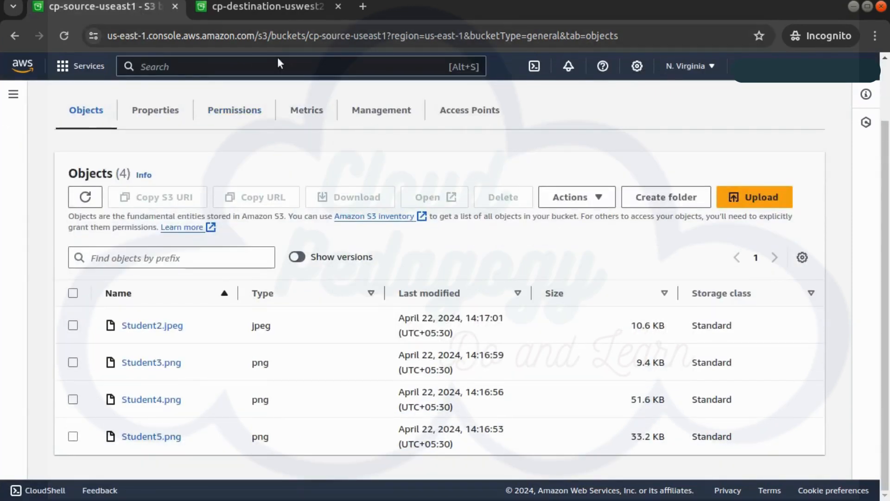
{"action": "key", "text": "ctrl+Tab"}
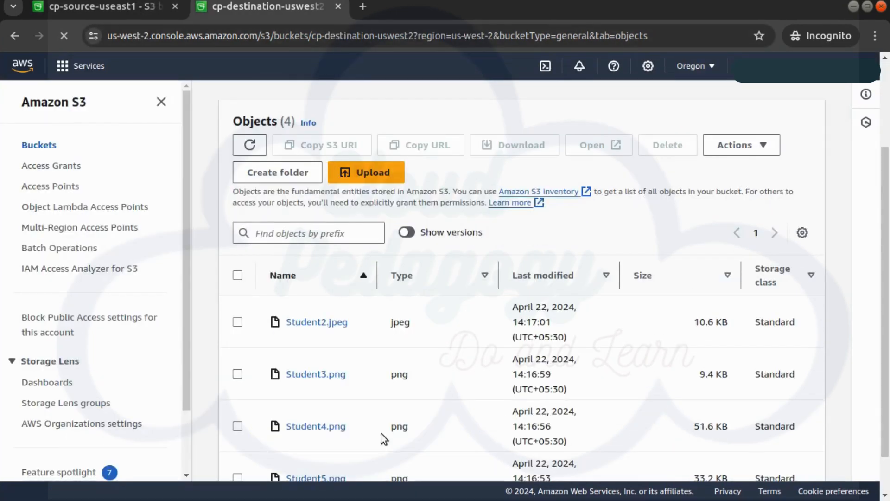
{"action": "scroll", "coordinate": [381, 434], "scroll_direction": "down", "scroll_amount": 2}
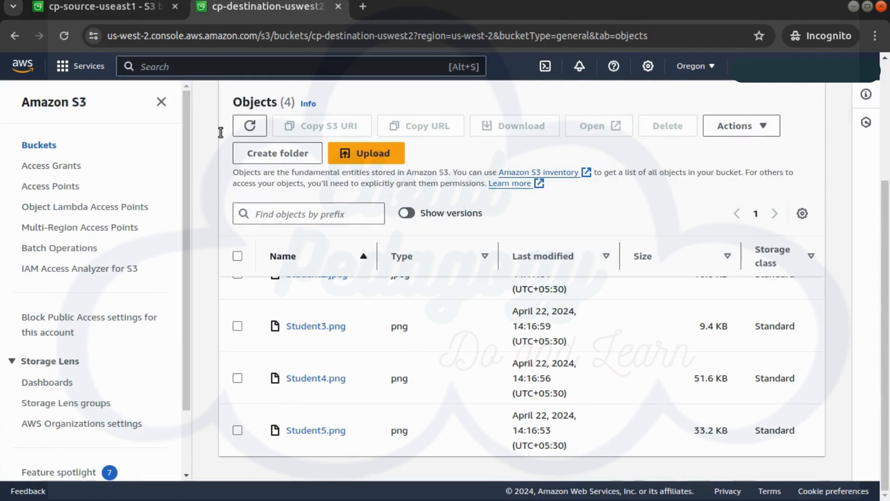
{"action": "left_click", "coordinate": [163, 104]}
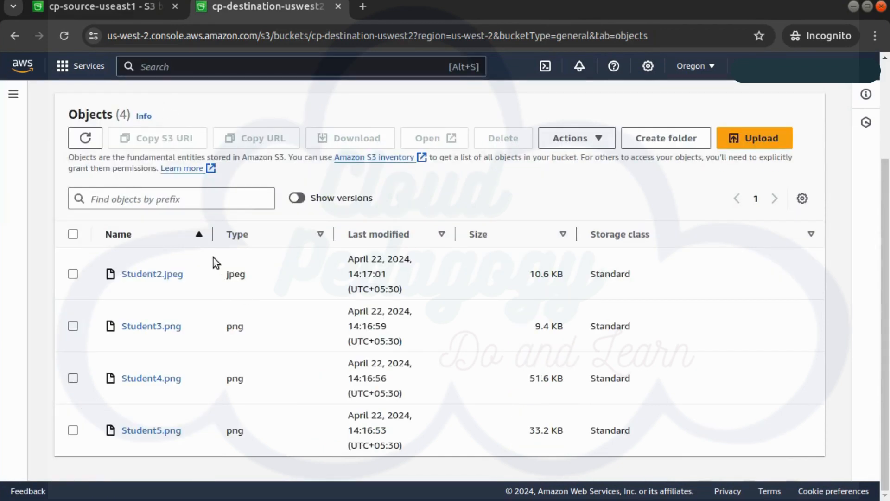
{"action": "scroll", "coordinate": [250, 292], "scroll_direction": "up", "scroll_amount": 2}
{"action": "scroll", "coordinate": [249, 300], "scroll_direction": "down", "scroll_amount": 2}
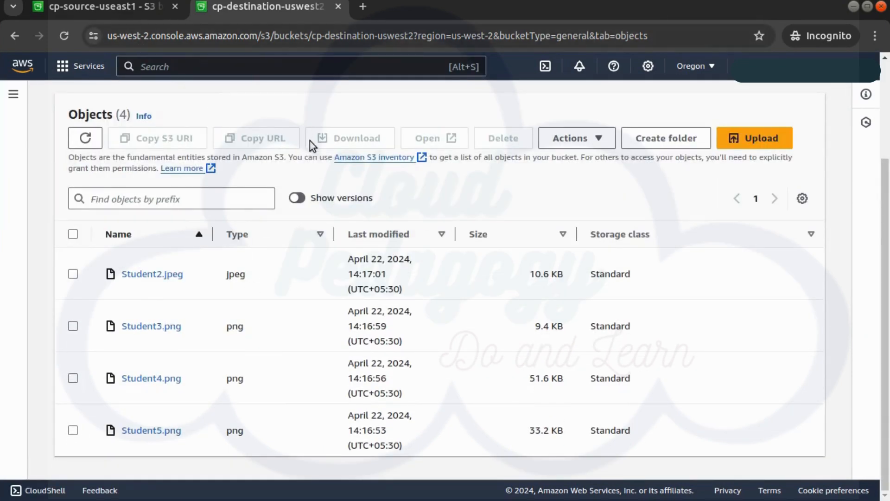
{"action": "scroll", "coordinate": [301, 159], "scroll_direction": "up", "scroll_amount": 1}
{"action": "scroll", "coordinate": [300, 159], "scroll_direction": "up", "scroll_amount": 2}
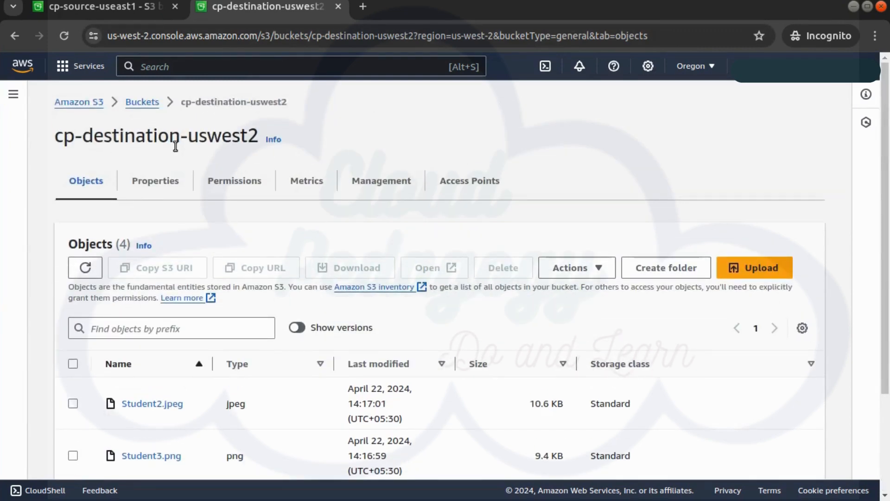
{"action": "left_click", "coordinate": [87, 9]}
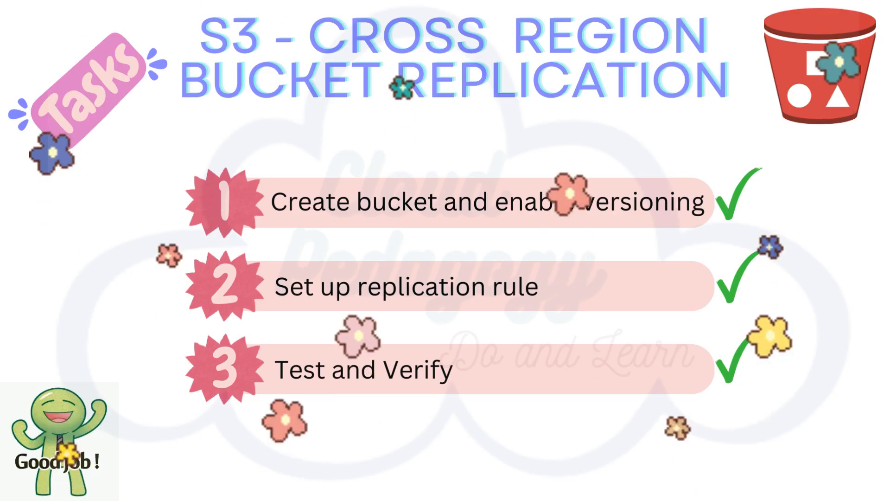